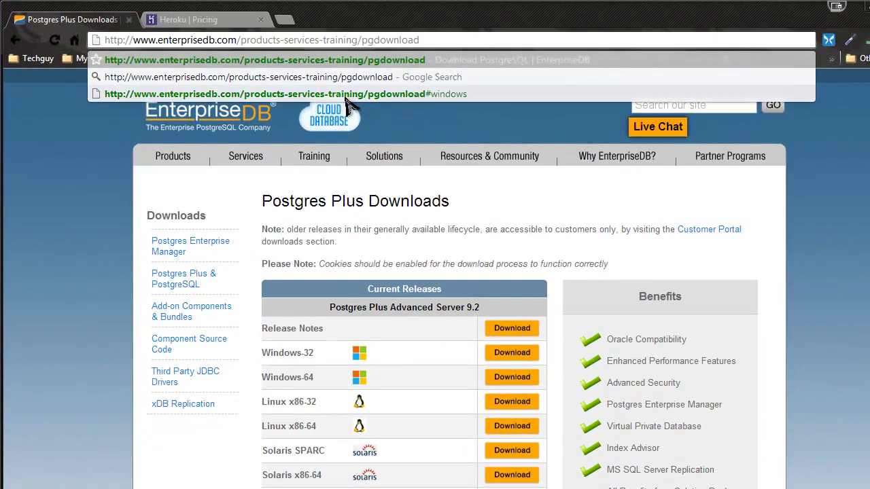
- Open enterprisedb.com/products-services-training/pgdownload and request the Win x86-64 installer for version 9.2.3, cancelling the save of a duplicate copy
key(Return)
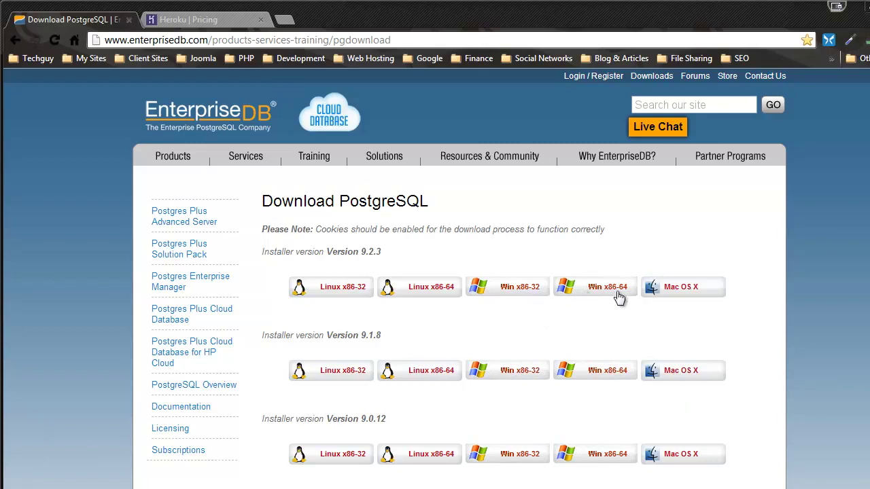
click(610, 290)
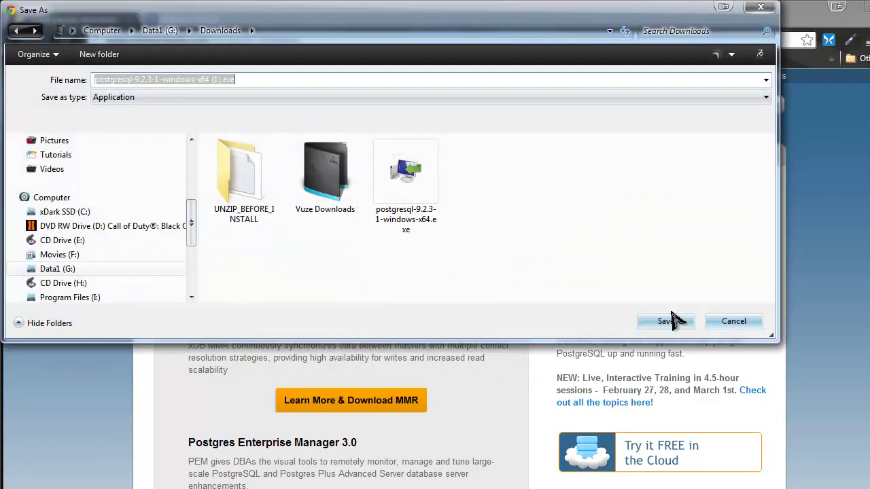
click(736, 323)
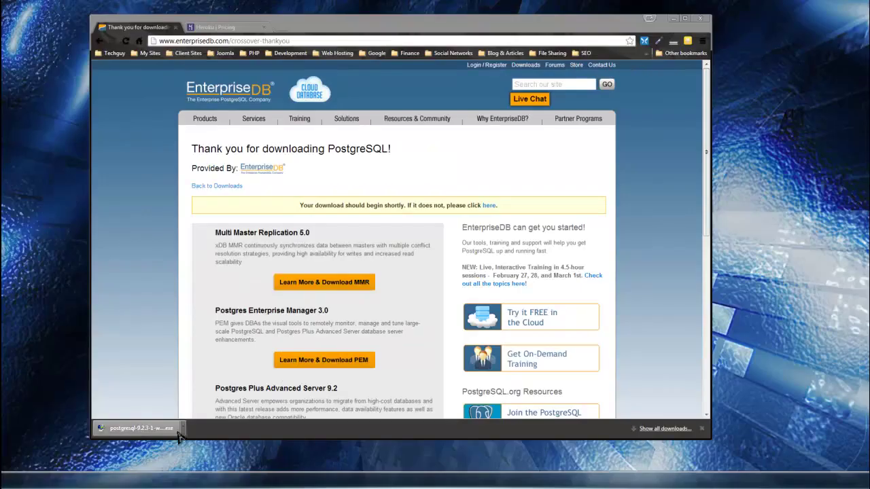
- Run the downloaded PostgreSQL 9.2.3 installer and proceed past the welcome and existing installation pages of the setup wizard
click(176, 429)
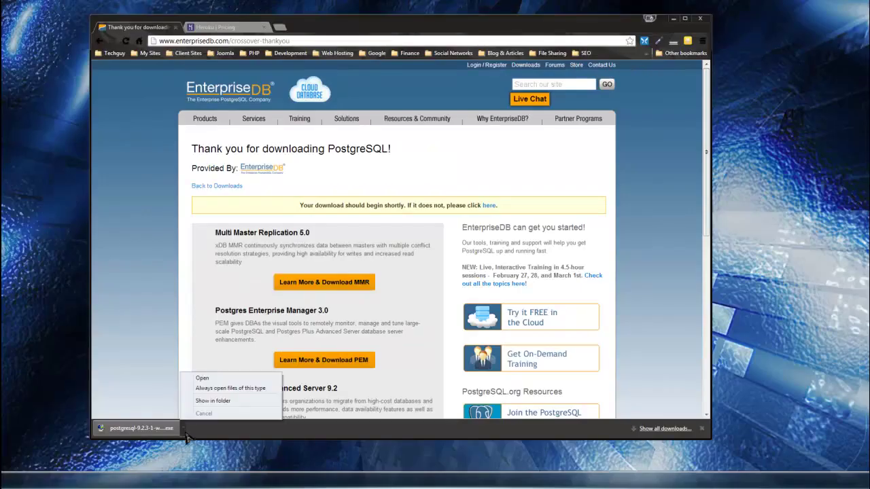
click(202, 378)
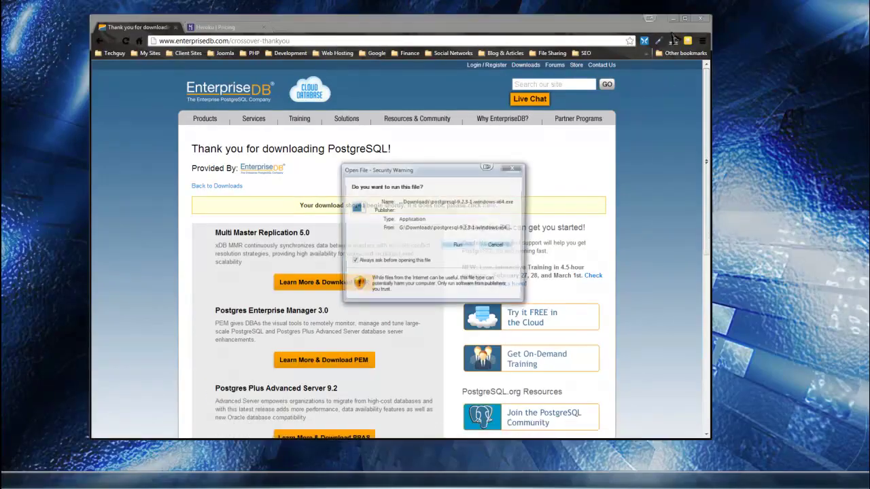
click(457, 247)
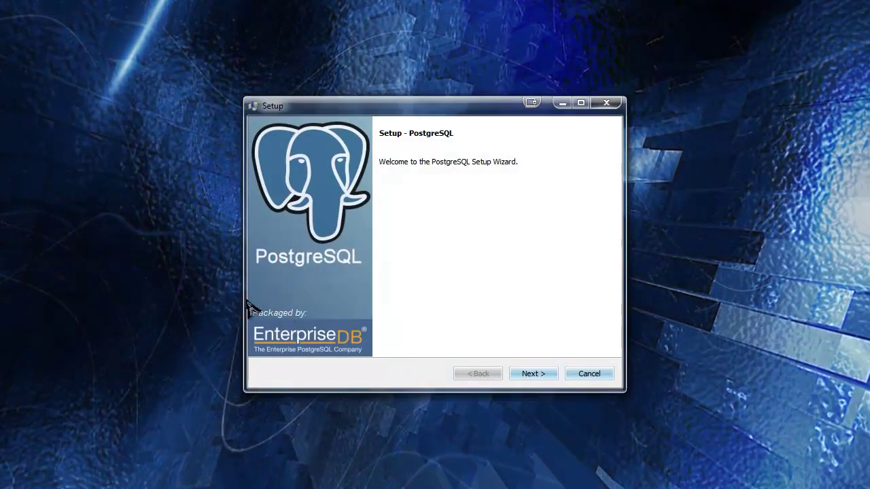
click(517, 375)
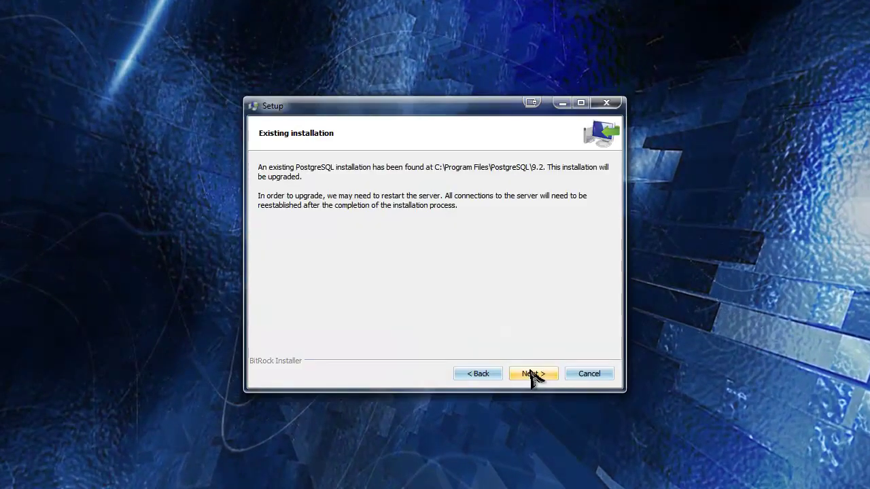
click(533, 375)
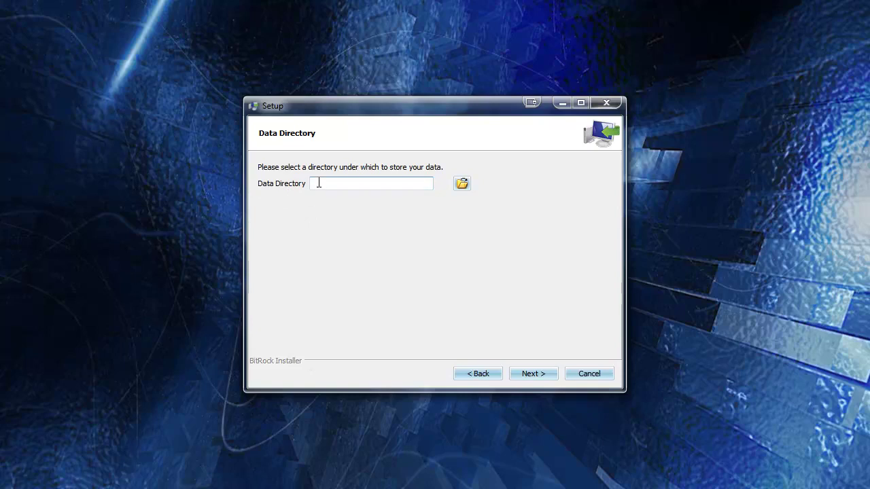
- Create a folder named database on the C: drive and use it as the PostgreSQL data directory
click(462, 183)
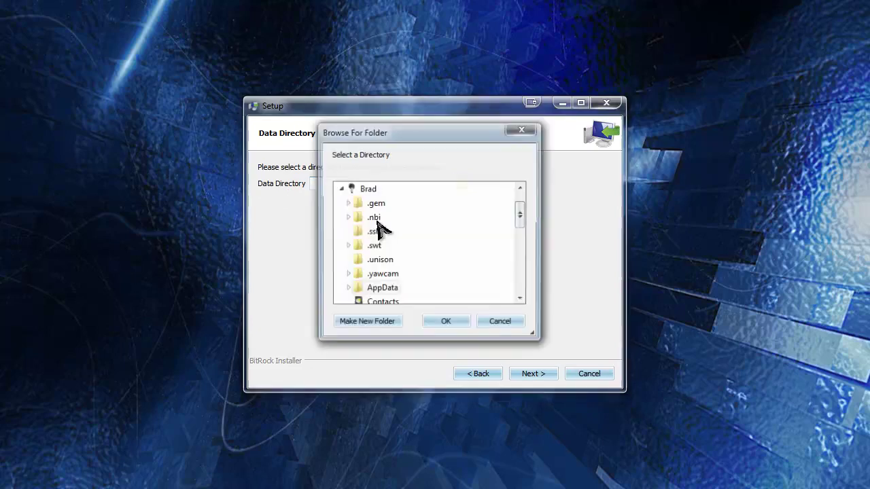
drag(478, 142, 126, 30)
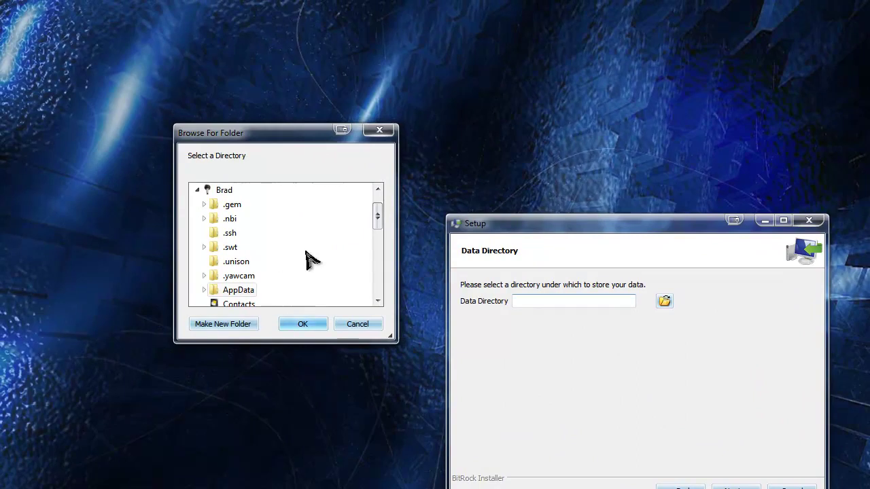
drag(373, 213, 375, 278)
click(236, 236)
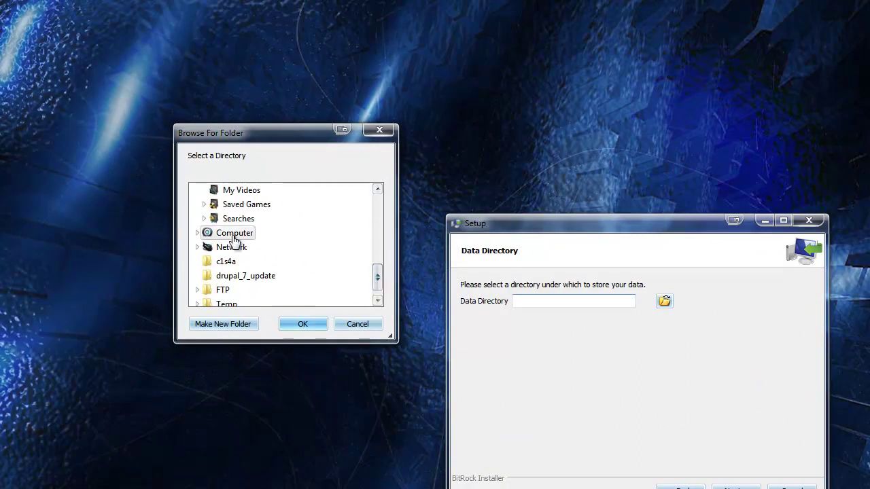
scroll(252, 233, down, 2)
click(270, 203)
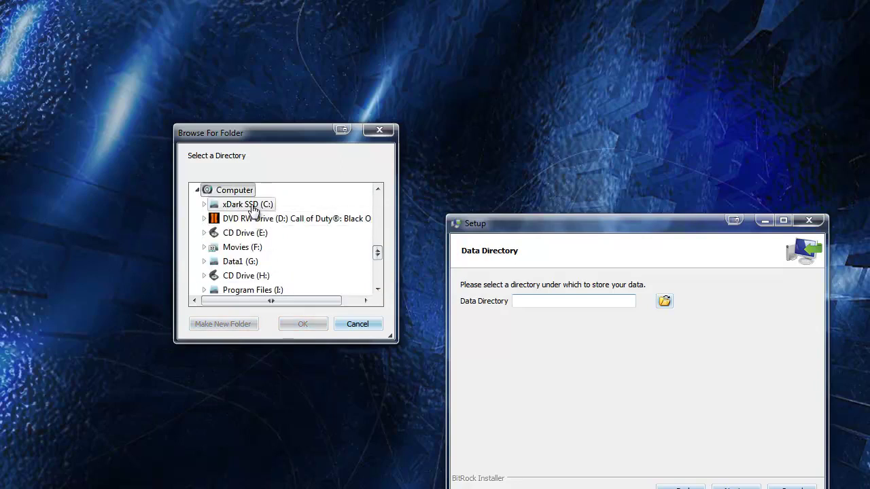
click(233, 326)
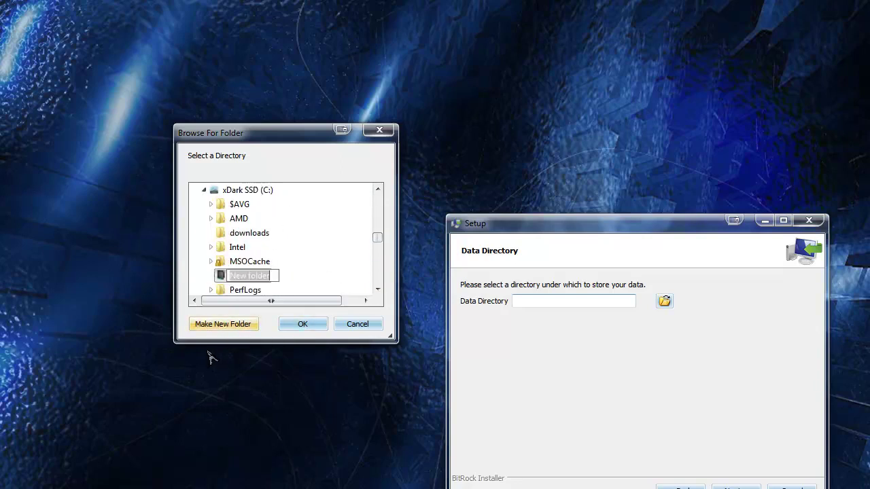
text(database)
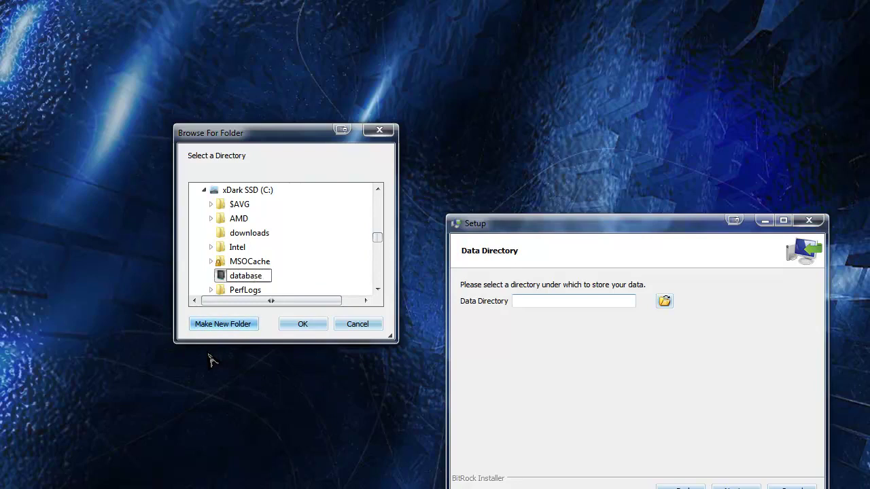
click(303, 273)
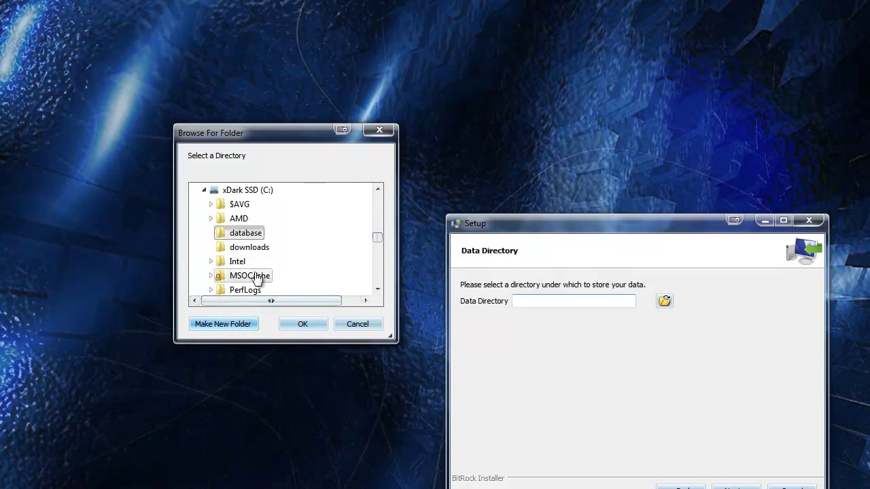
click(303, 325)
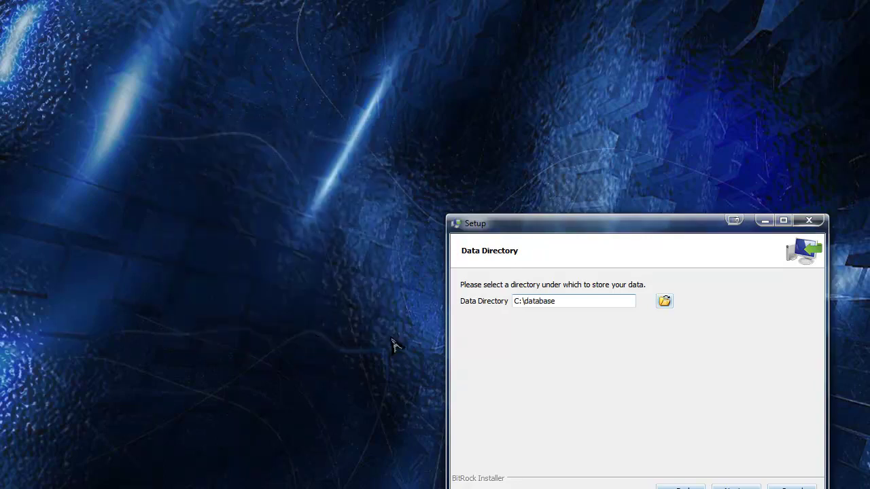
key(Return)
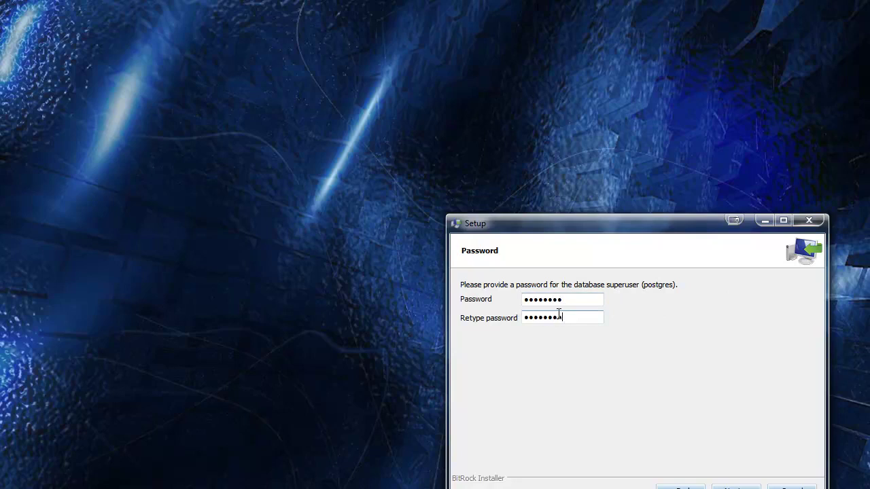
- Enter and retype the database superuser password, and install PostgreSQL with port 5432 and the default locale
key(Return)
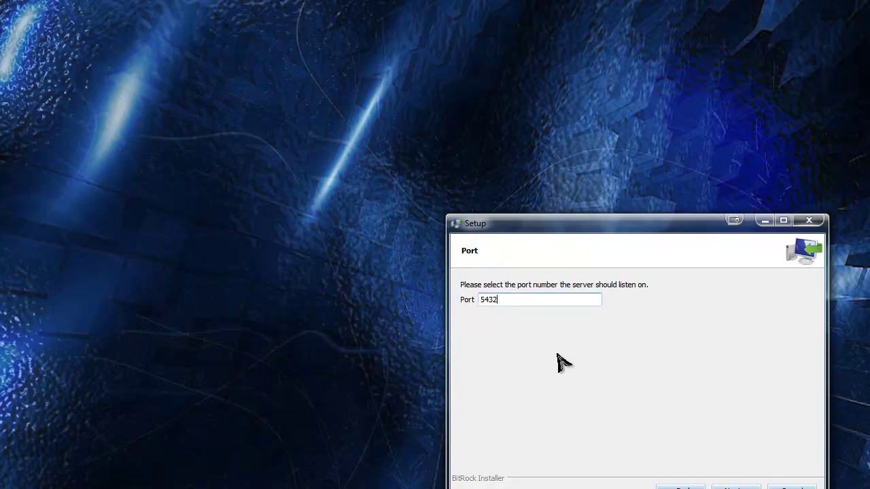
key(Return)
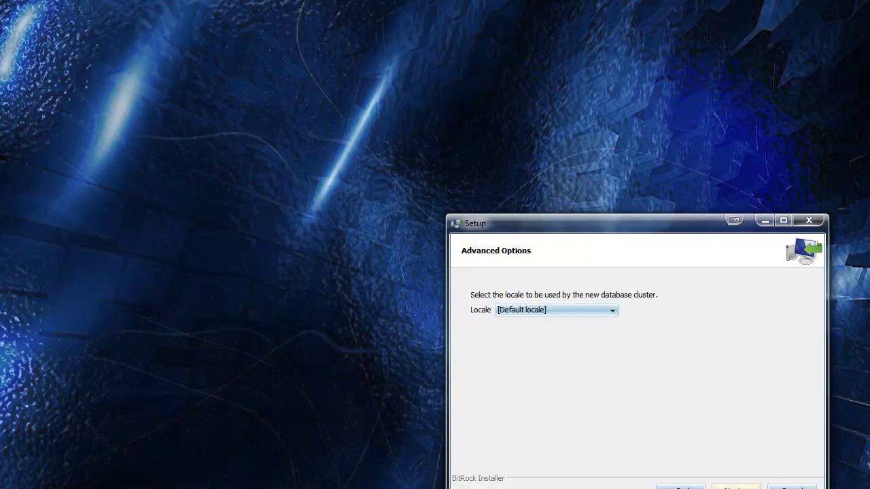
click(724, 487)
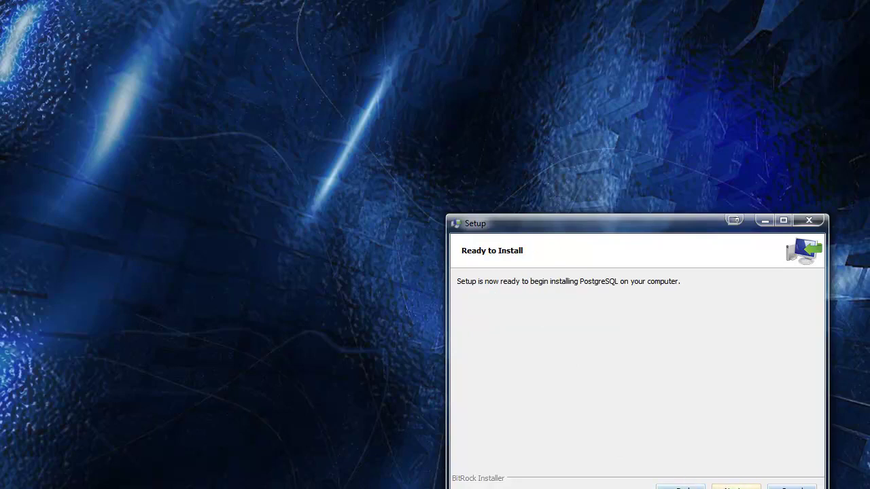
click(736, 487)
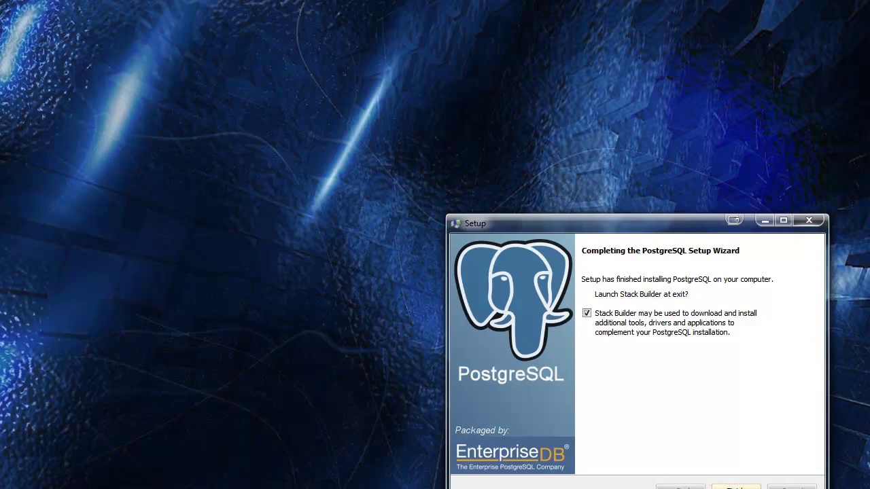
- Finish the setup with Stack Builder launching at exit, and choose PostgreSQL 9.2 (x64) on port 5432 as its target installation
click(736, 487)
click(740, 362)
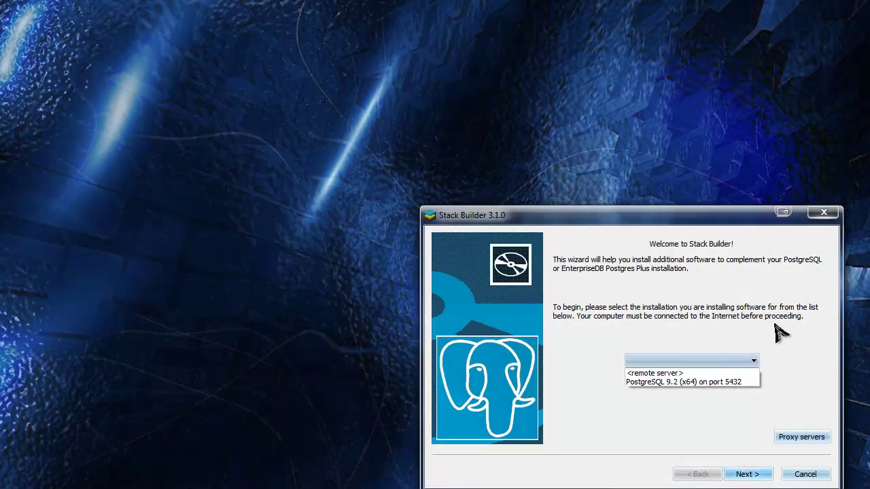
click(797, 359)
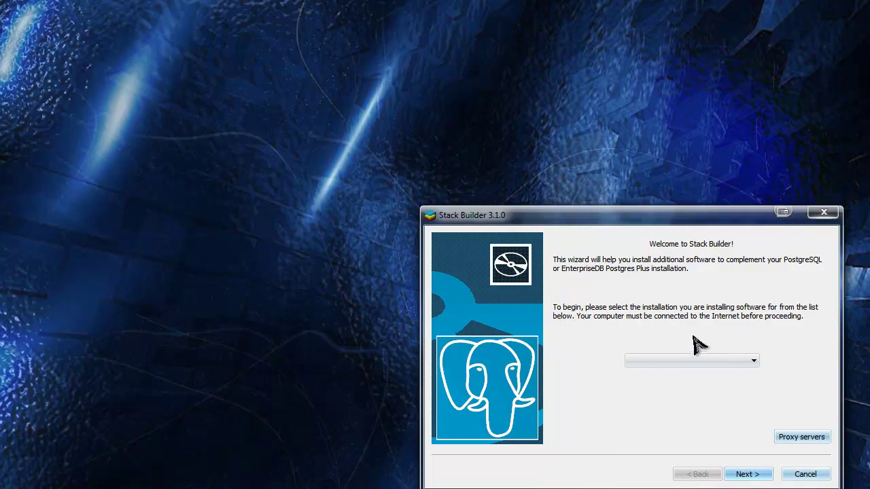
click(751, 362)
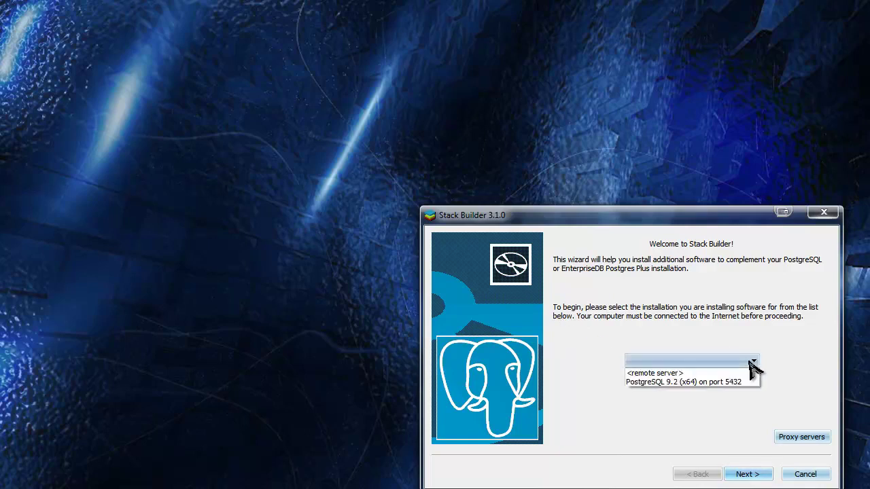
click(671, 383)
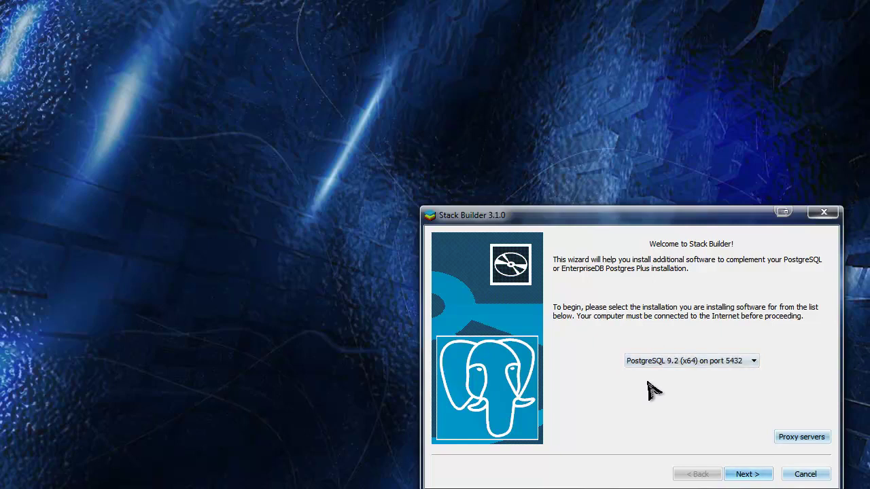
click(748, 475)
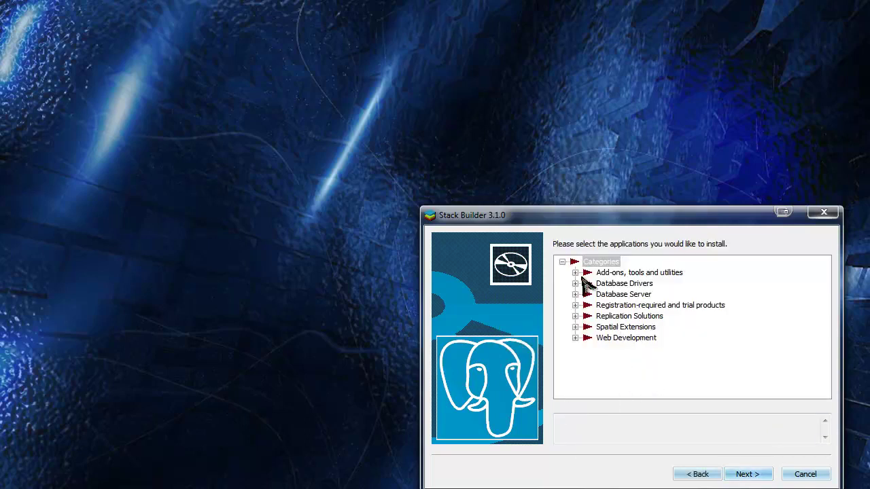
- Expand all application categories and the EnterpriseDB Solution Pack to examine which add-ons, drivers, servers and web development packages can be installed
click(575, 273)
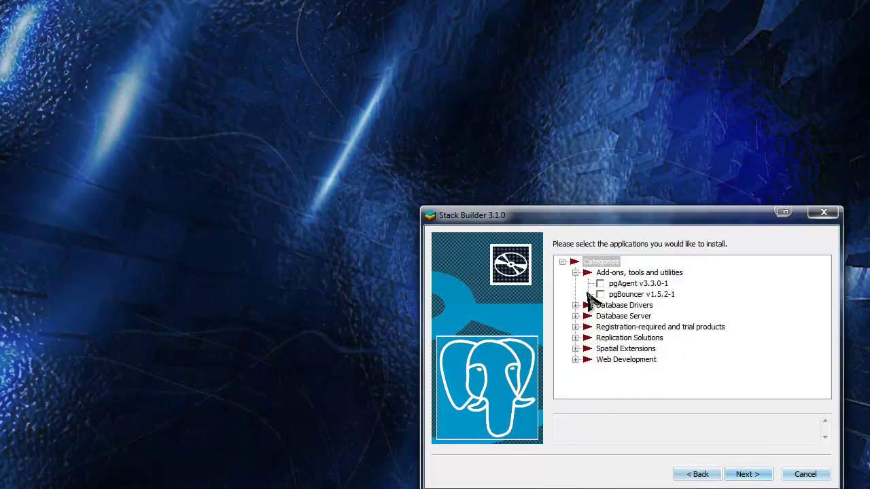
click(575, 359)
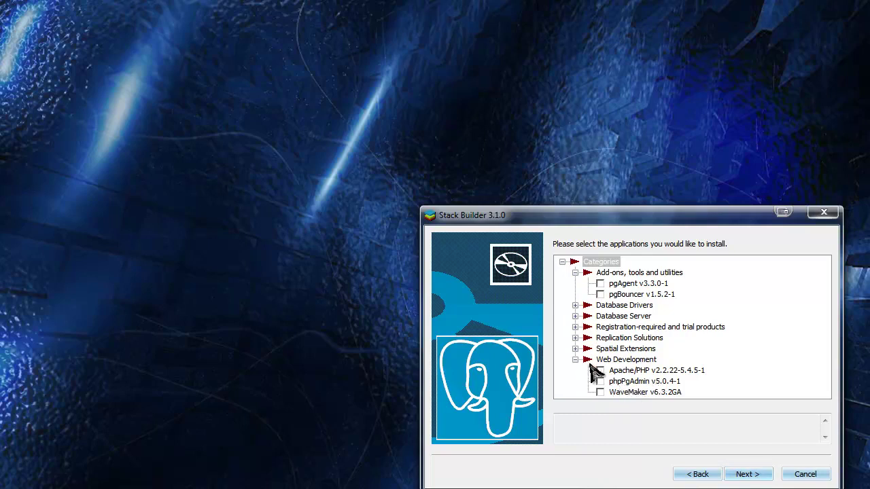
click(575, 305)
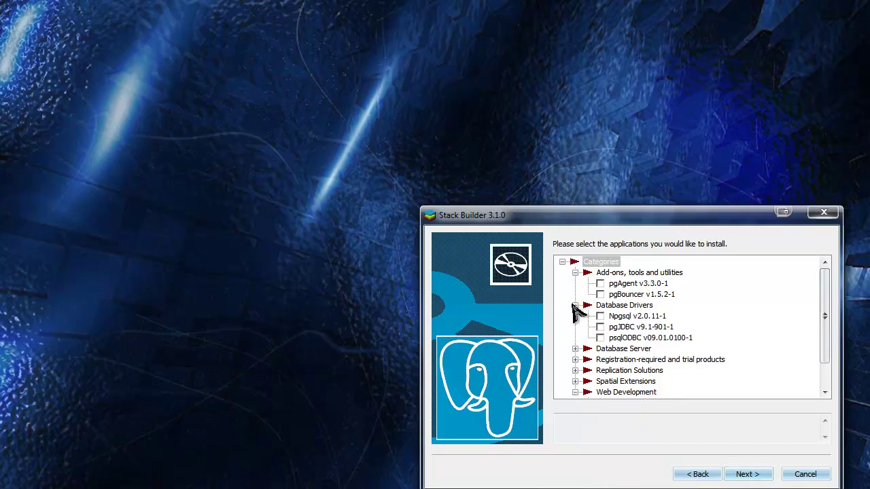
click(575, 349)
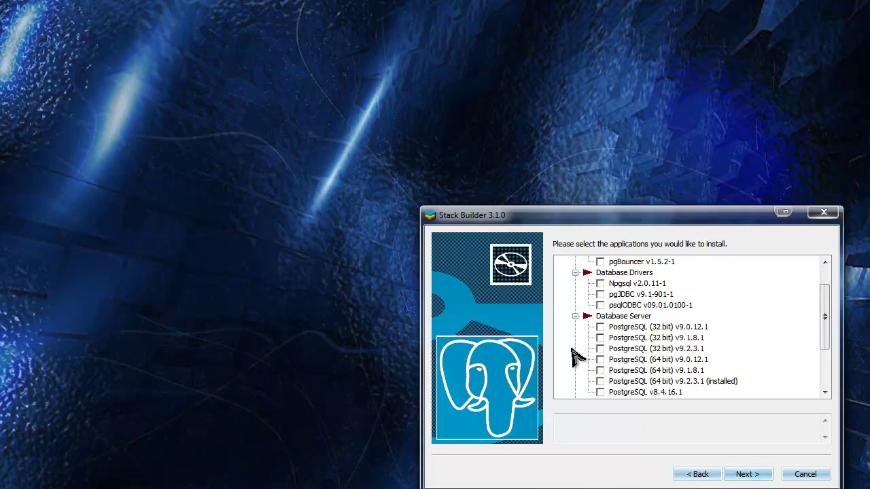
scroll(579, 343, down, 2)
click(575, 327)
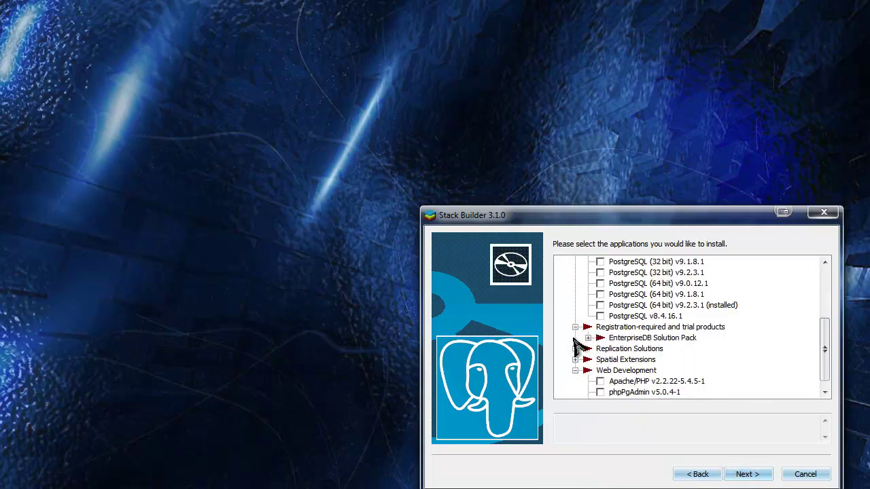
click(588, 338)
scroll(601, 318, down, 3)
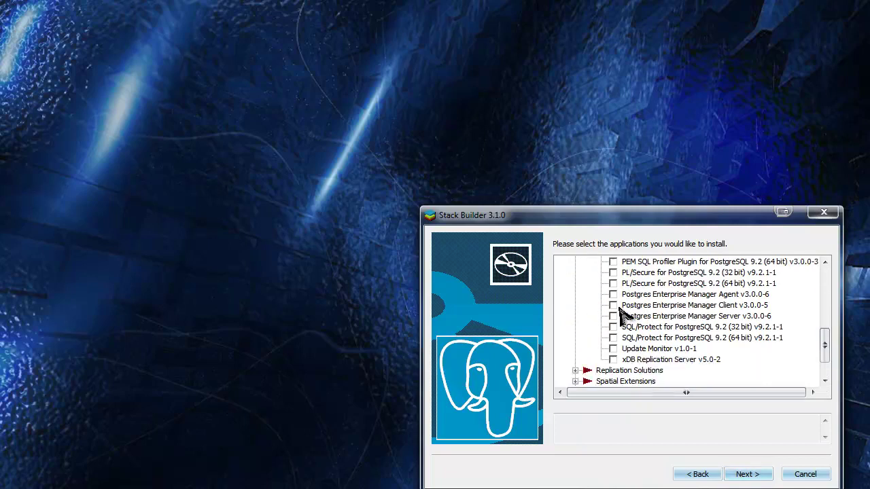
click(575, 327)
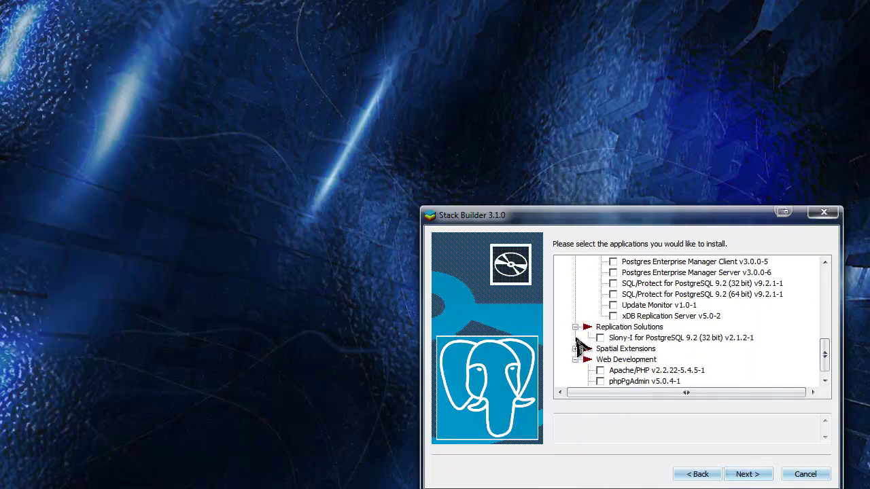
click(575, 349)
scroll(575, 352, down, 1)
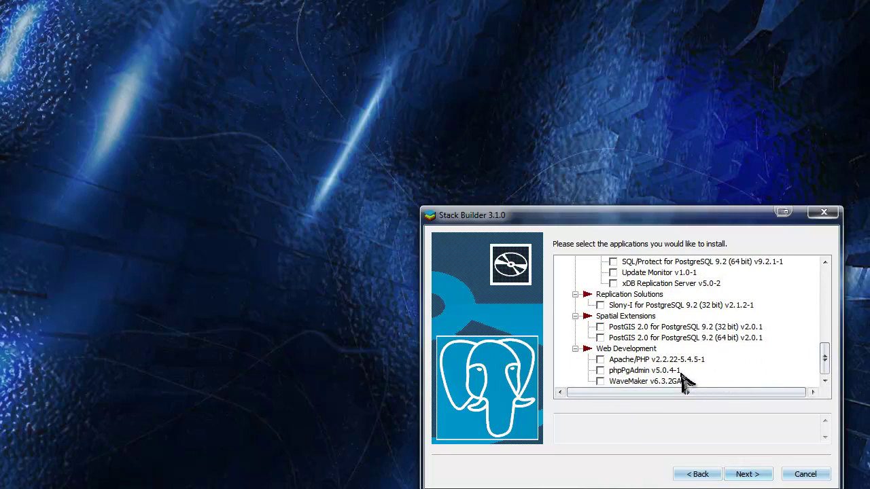
scroll(684, 375, up, 10)
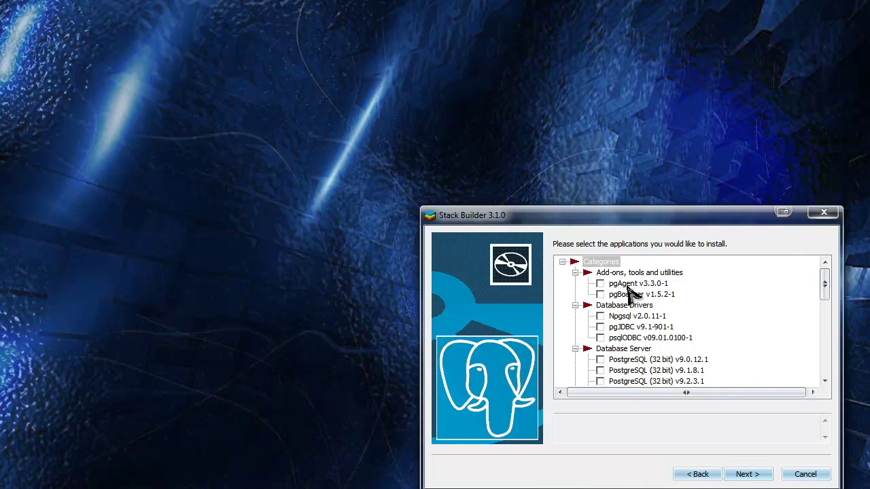
- Select pgAgent v3.3.0-1 and pgBouncer v1.5.2-1 among the add-ons, tools and utilities for installation
click(604, 284)
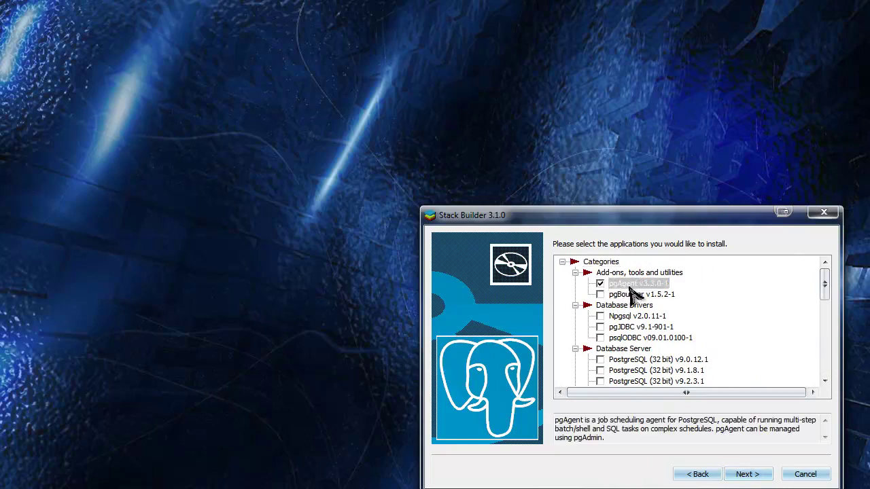
click(602, 297)
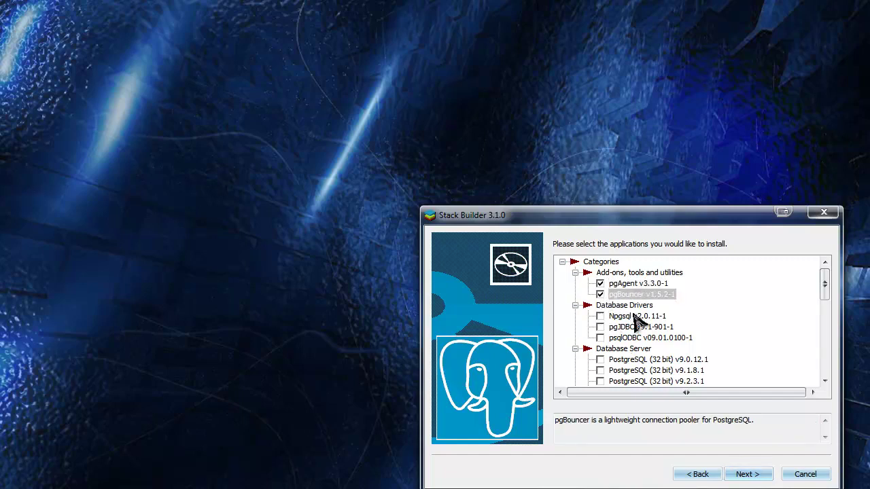
- Try adding phpPgAdmin v5.0.4-1 with its Apache/PHP dependency from the web development packages, and deselect both again
scroll(663, 338, down, 7)
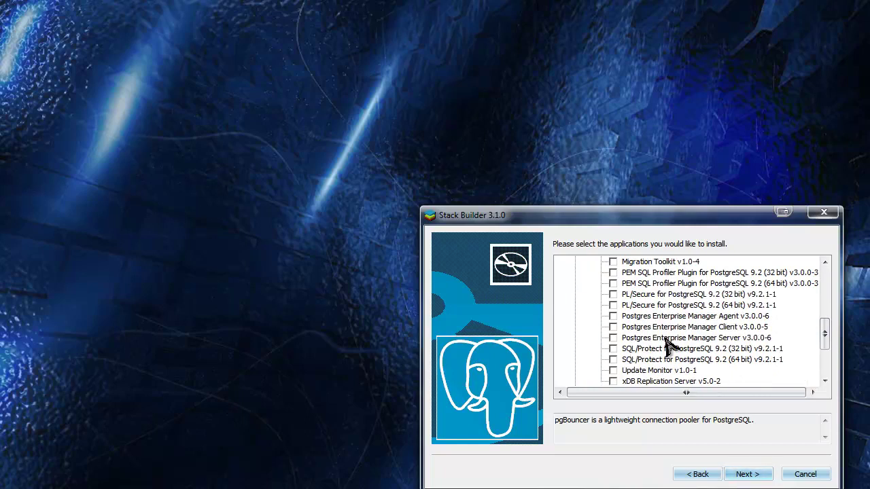
scroll(665, 340, down, 1)
scroll(653, 334, down, 1)
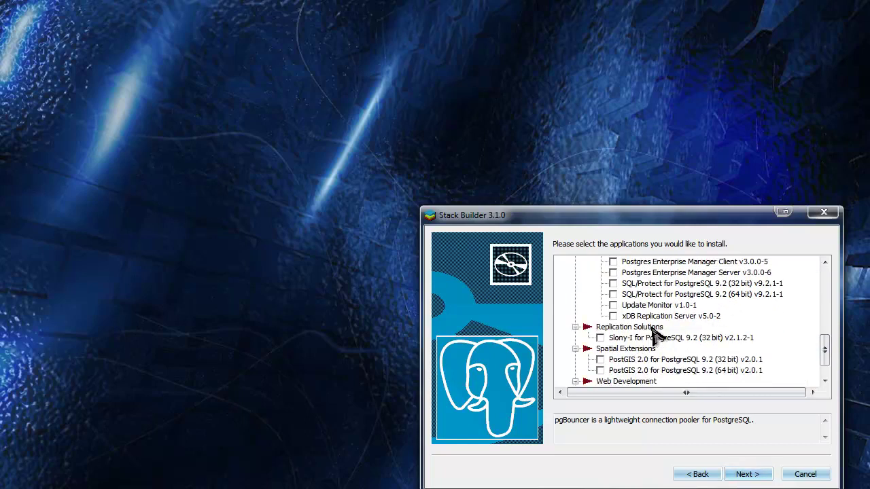
scroll(643, 344, down, 1)
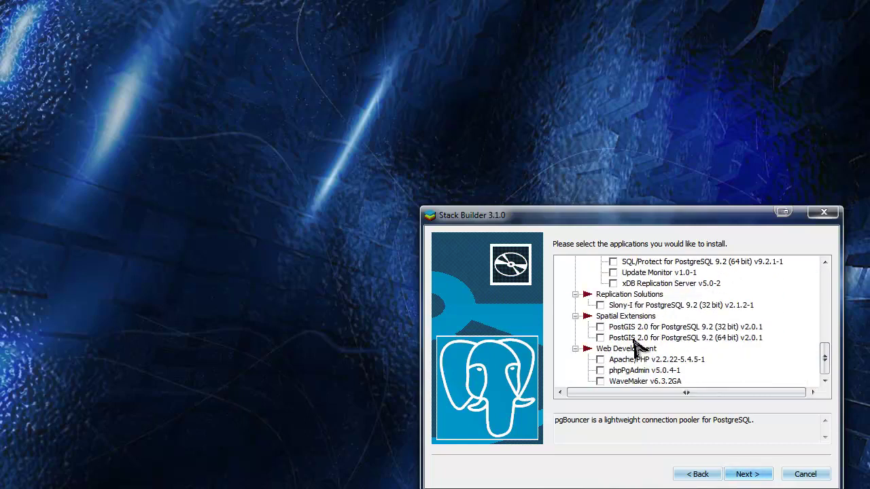
click(601, 373)
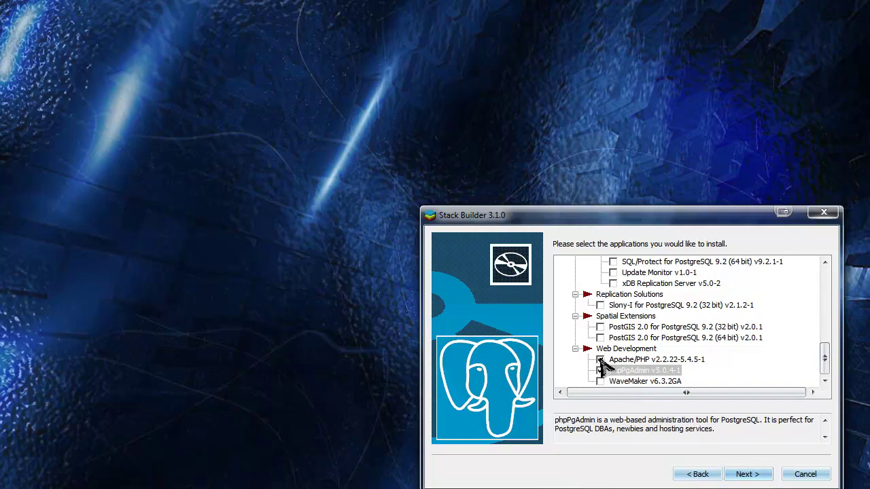
click(600, 360)
click(601, 360)
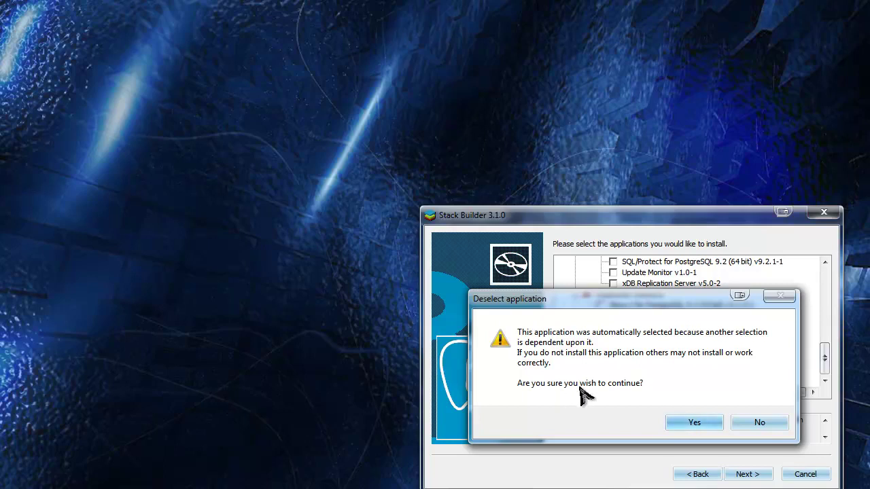
click(756, 423)
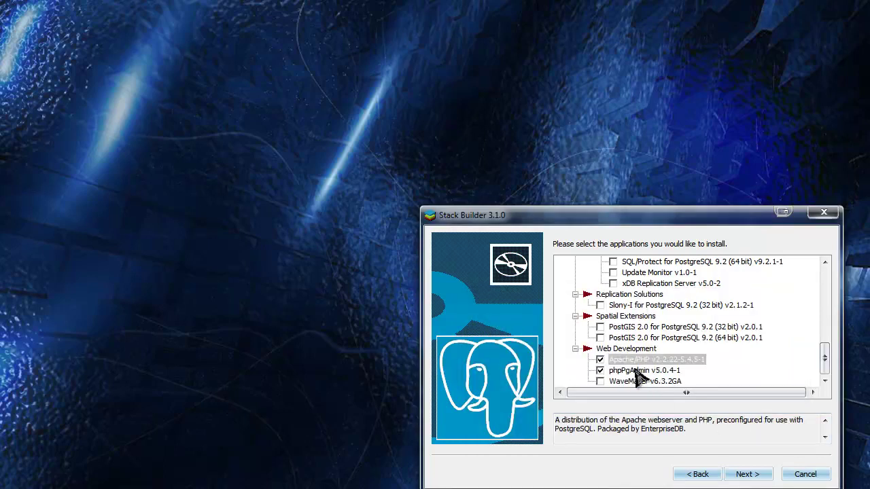
click(600, 360)
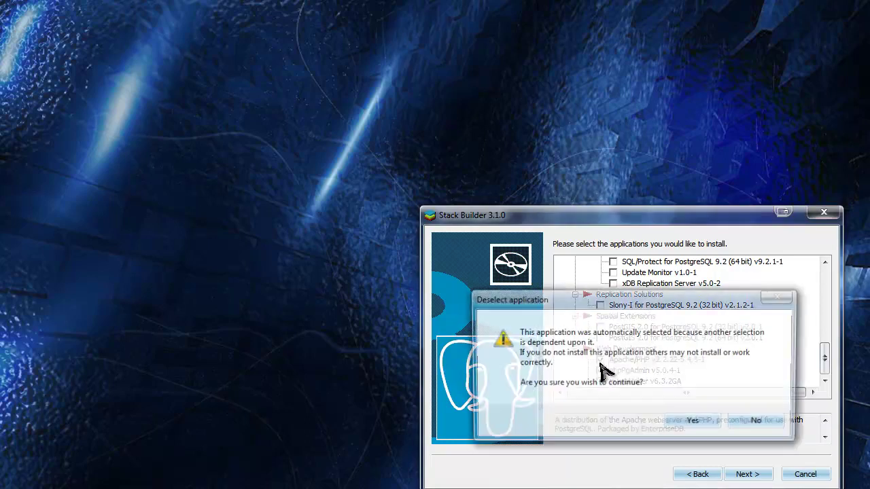
click(707, 423)
click(601, 371)
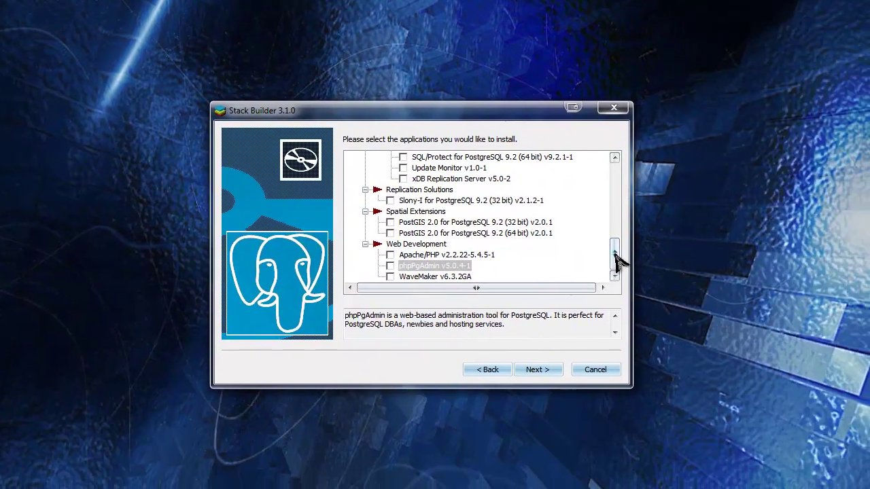
- Download the selected packages to the default directory and finish Stack Builder with their installation skipped
drag(825, 348, 825, 293)
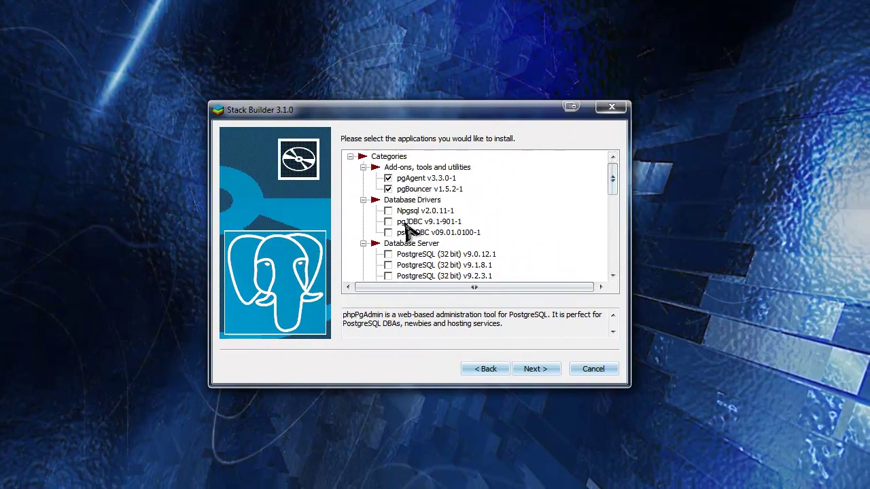
click(537, 373)
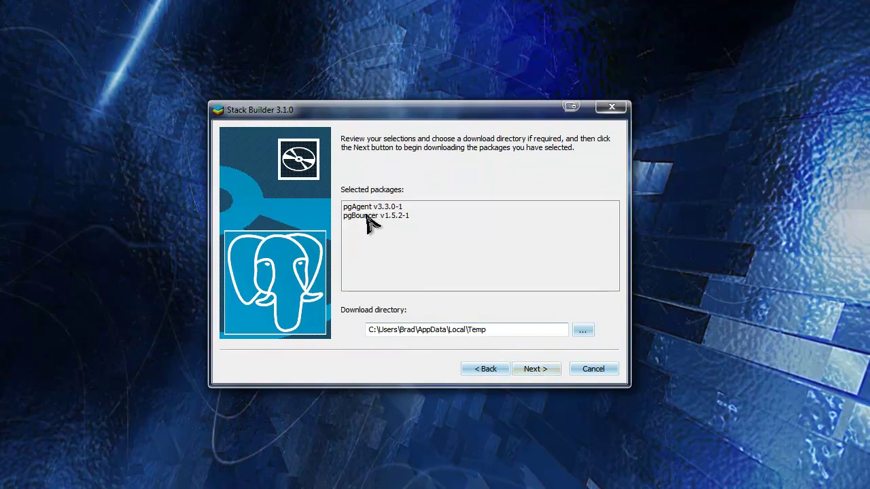
click(536, 371)
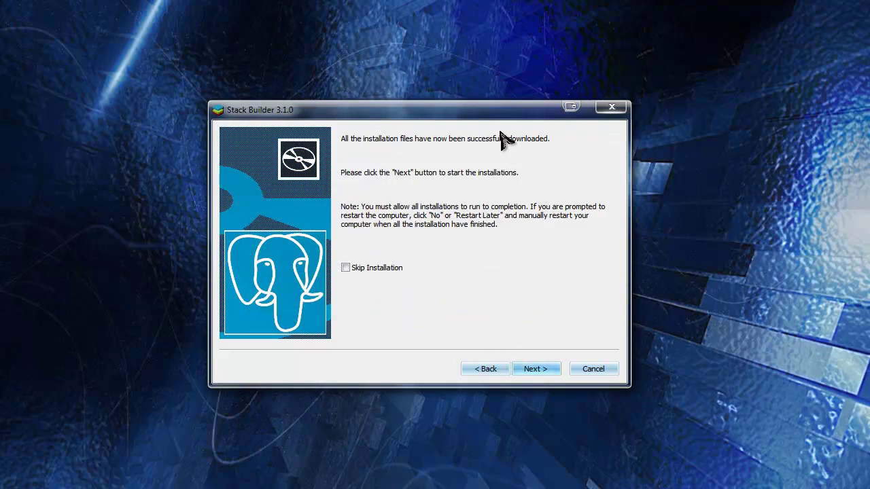
click(345, 269)
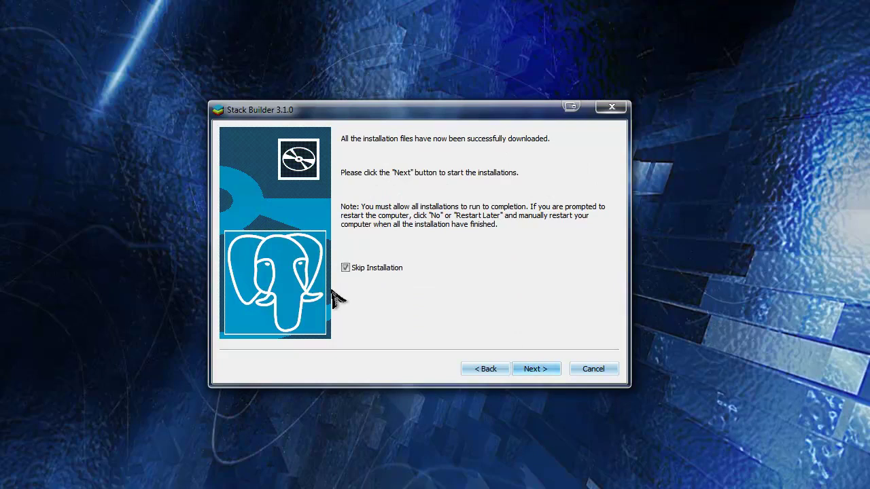
click(523, 373)
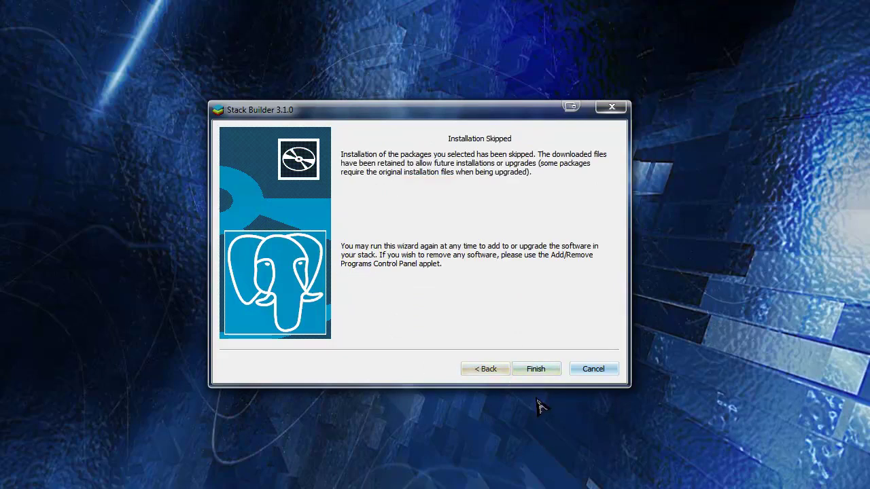
click(548, 371)
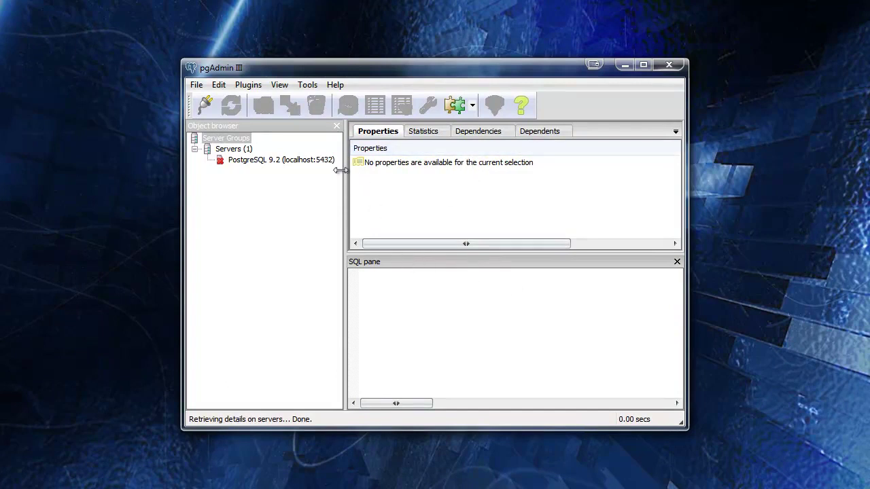
- In pgAdmin III, connect to the PostgreSQL 9.2 server on localhost:5432, entering the password for the postgres user
click(219, 150)
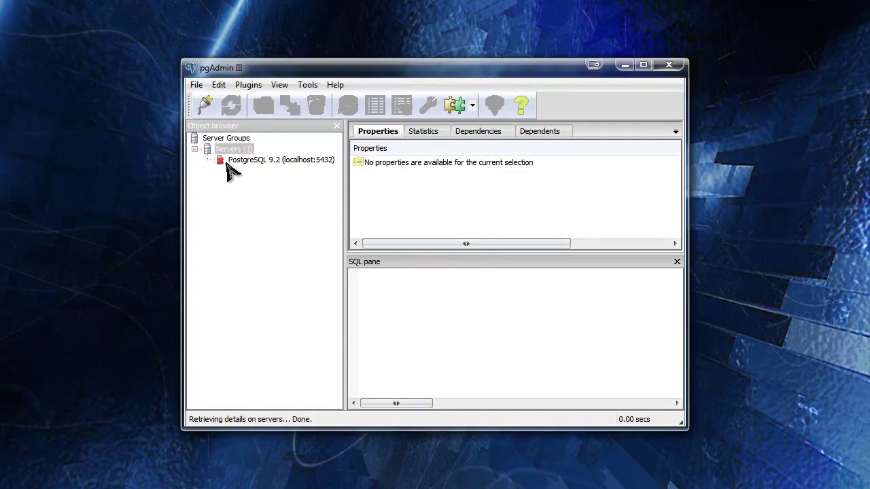
click(258, 164)
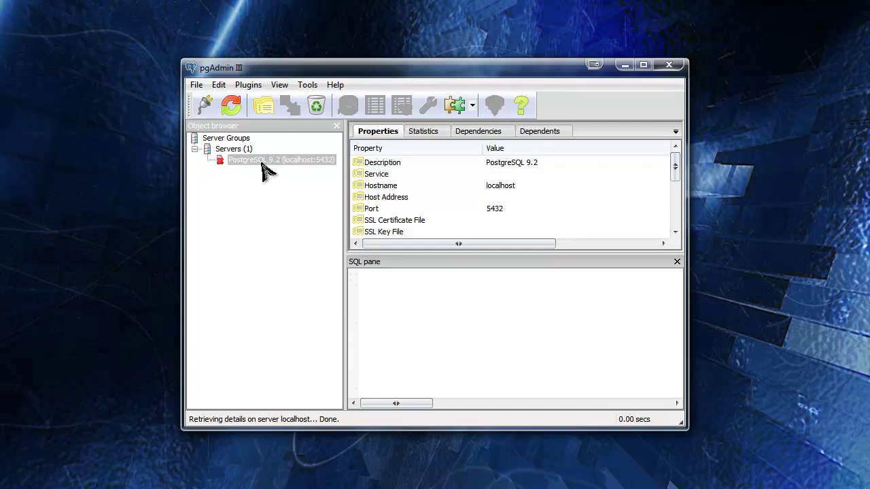
right_click(255, 161)
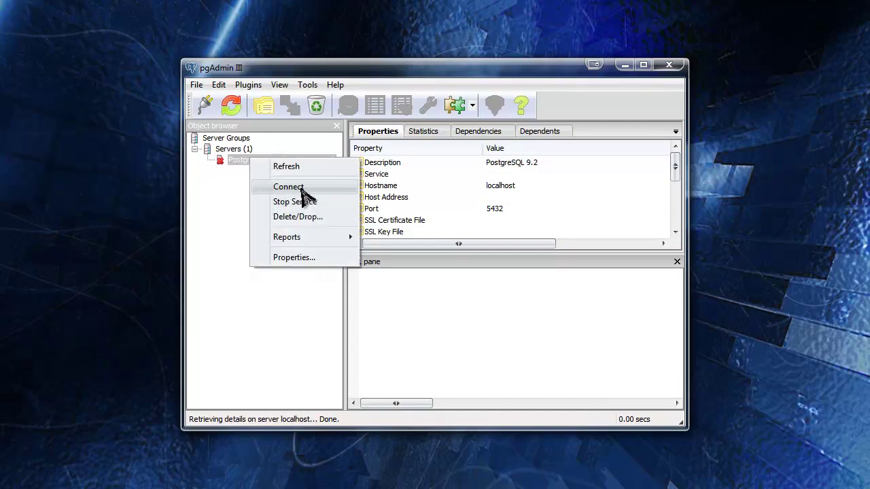
click(329, 189)
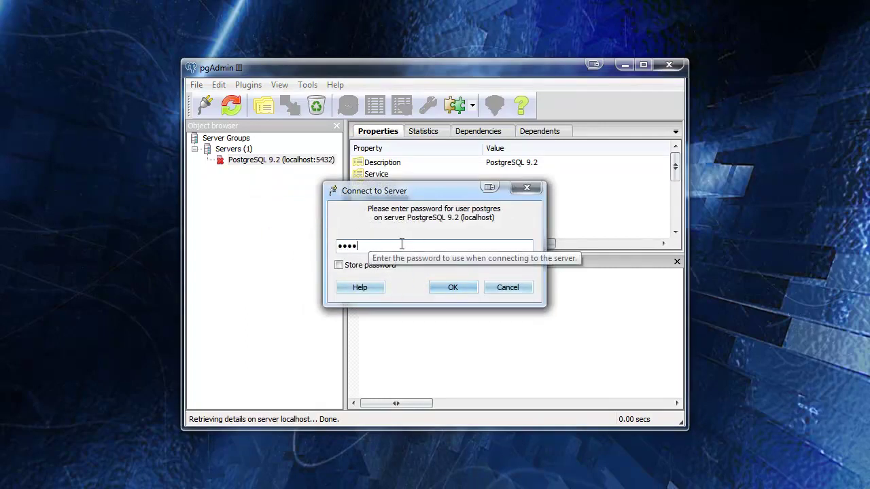
click(452, 288)
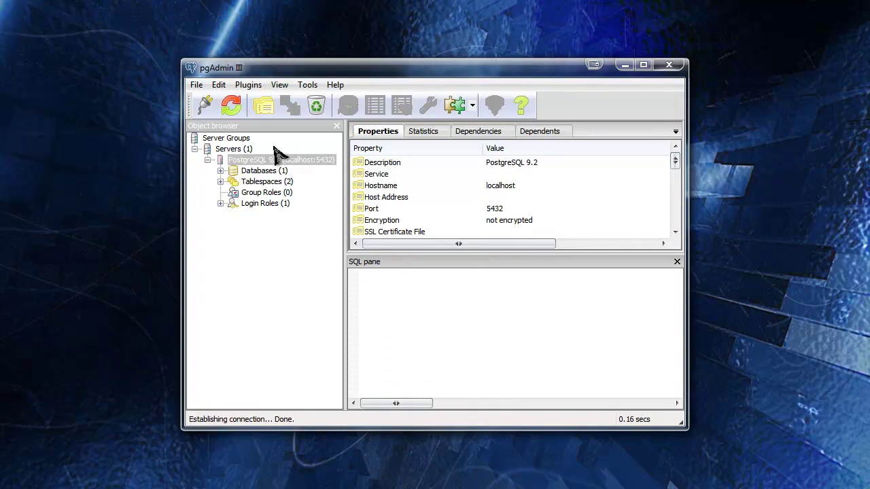
- Create a database named myrubyblog among the server's databases and display its properties
click(259, 173)
click(220, 171)
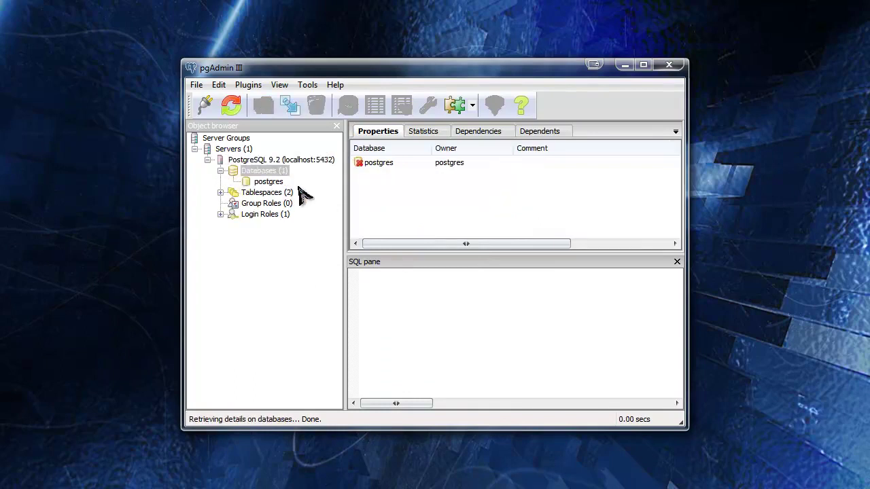
click(272, 182)
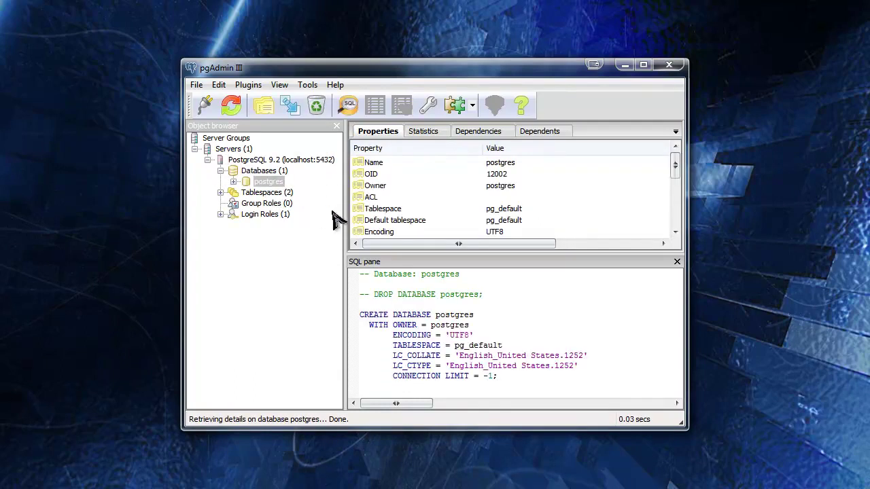
click(257, 172)
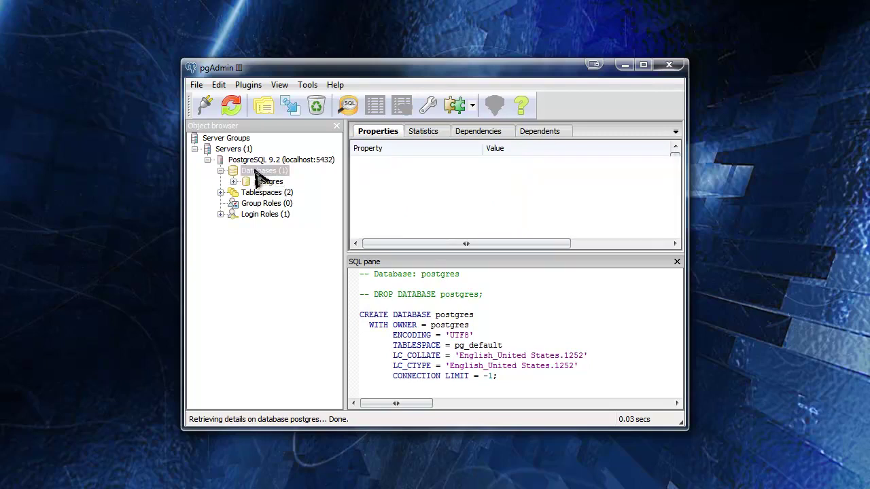
right_click(265, 173)
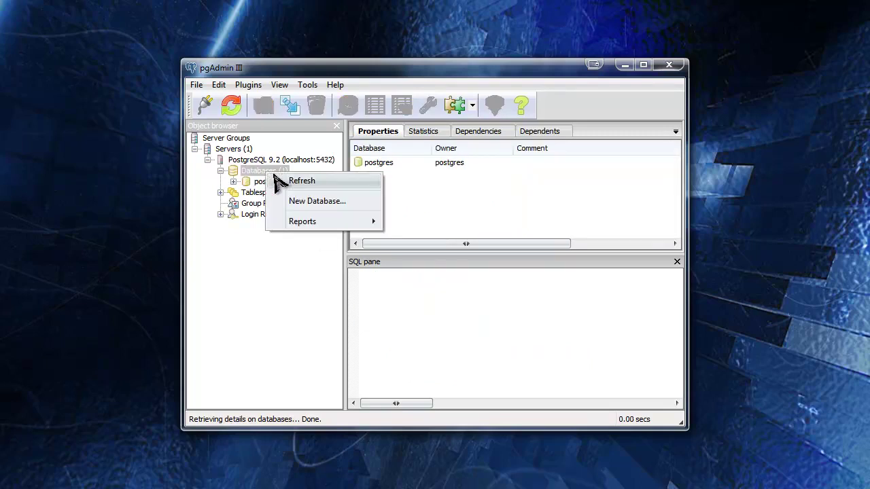
click(308, 202)
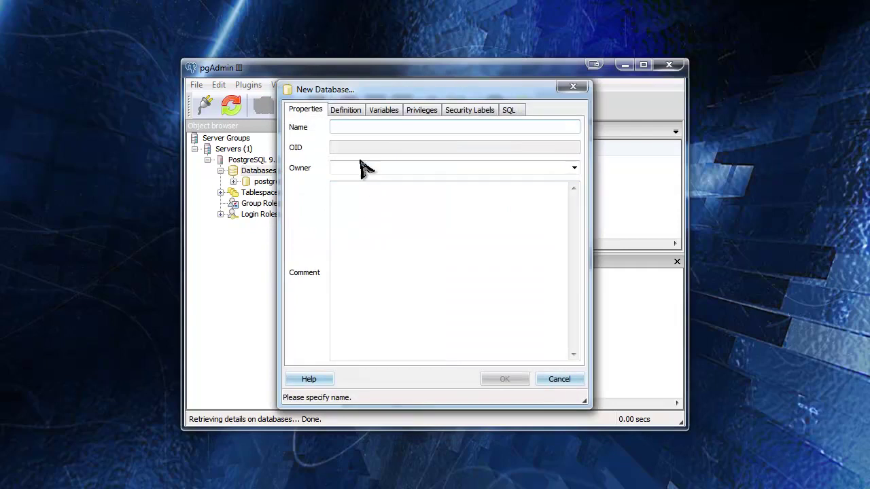
text(myrubyblog)
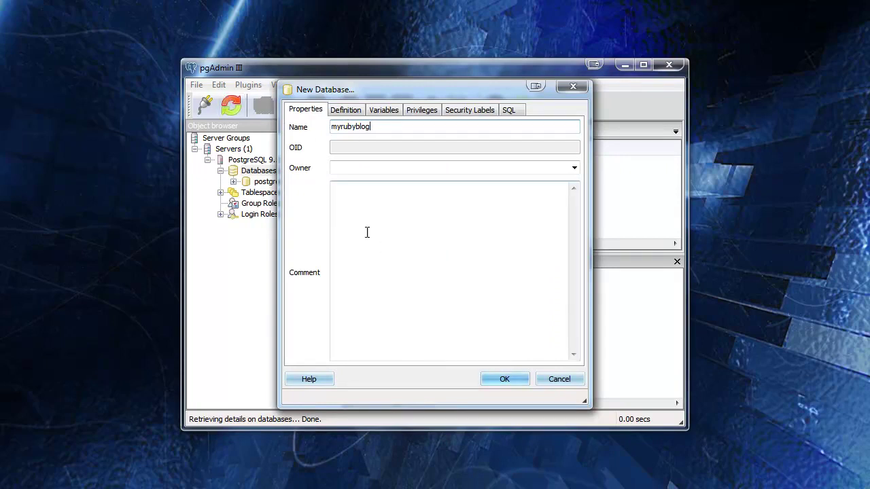
click(506, 381)
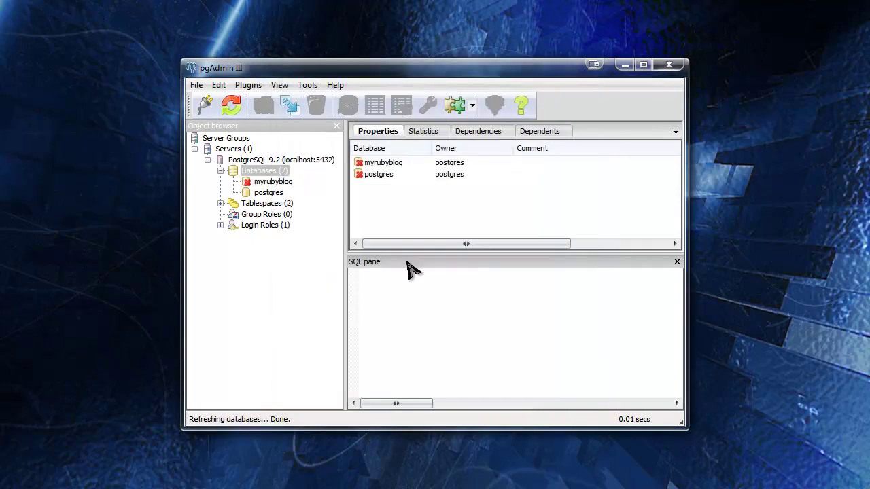
click(275, 184)
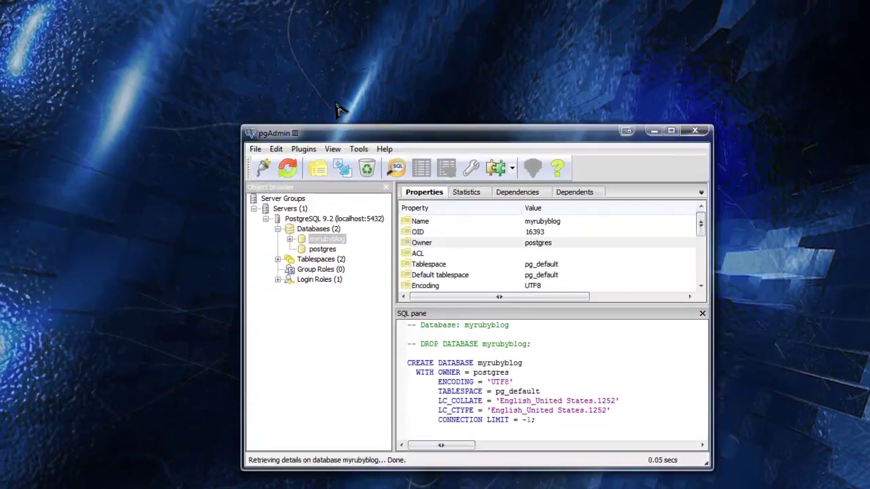
- Move the pgAdmin window aside, switch to the Heroku website in the browser and log in with the saved account credentials
drag(399, 134, 178, 27)
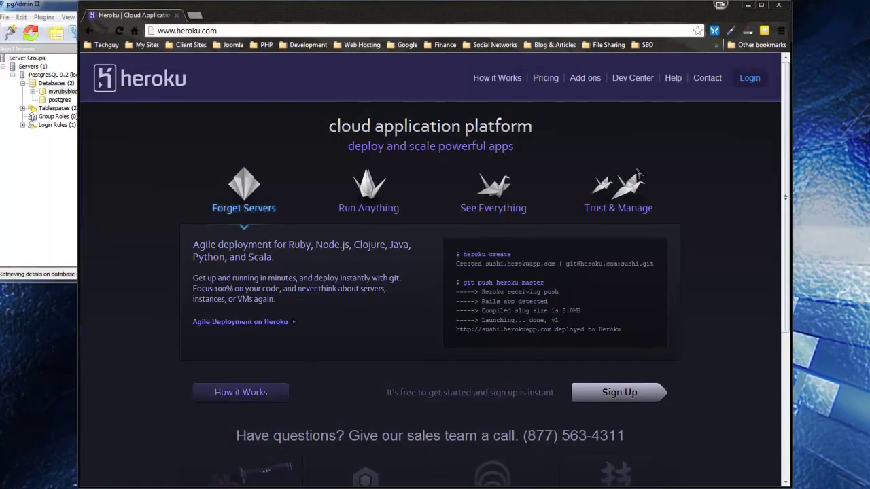
click(758, 85)
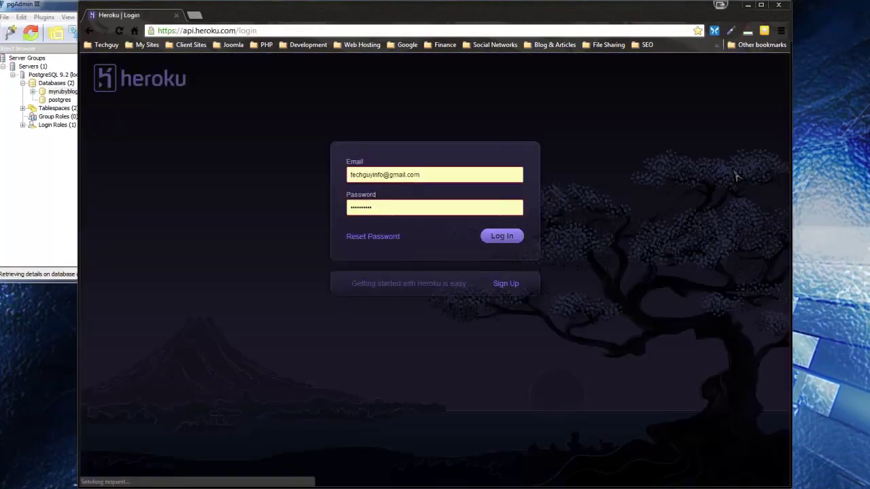
click(496, 239)
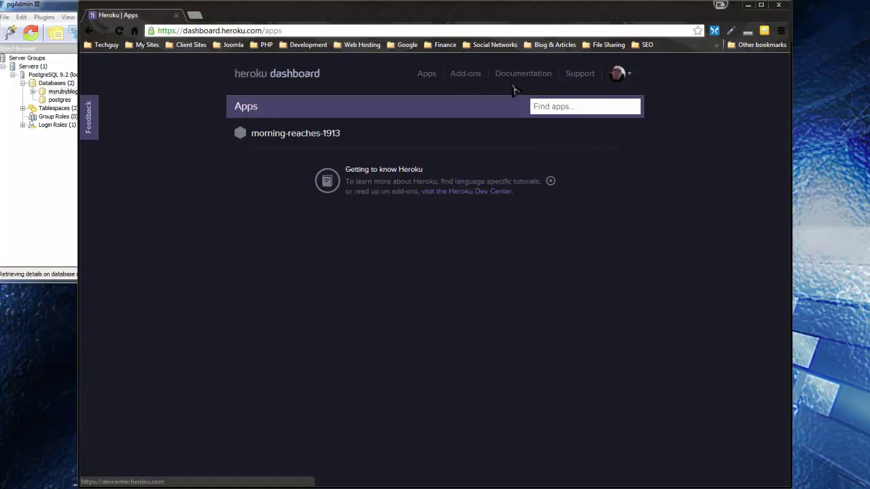
- View the Heroku add-ons catalogue, return to the dashboard and open the account settings page
click(465, 73)
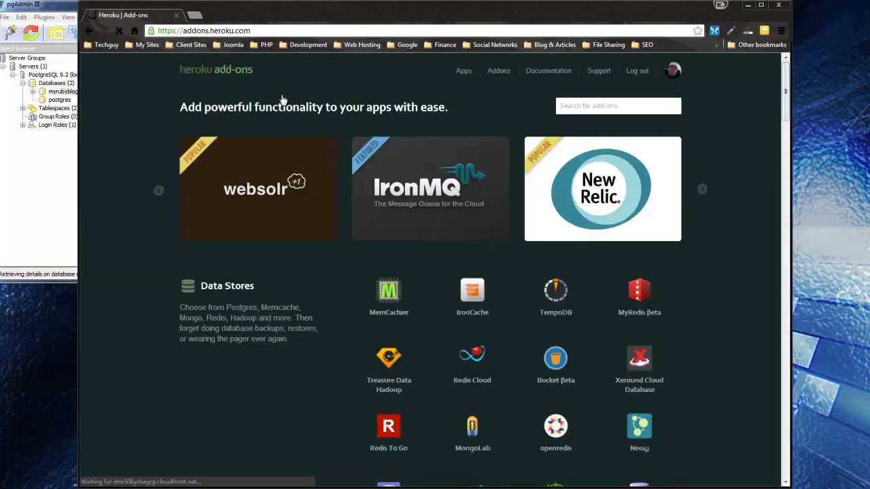
click(89, 31)
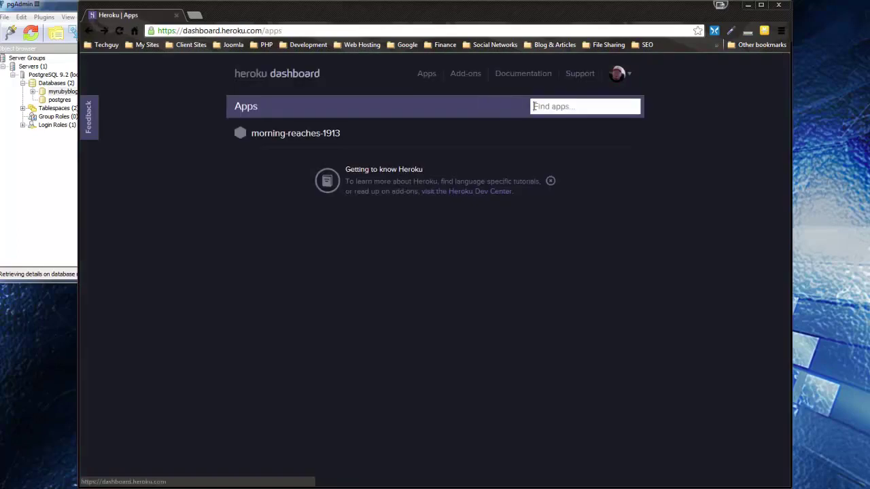
click(631, 77)
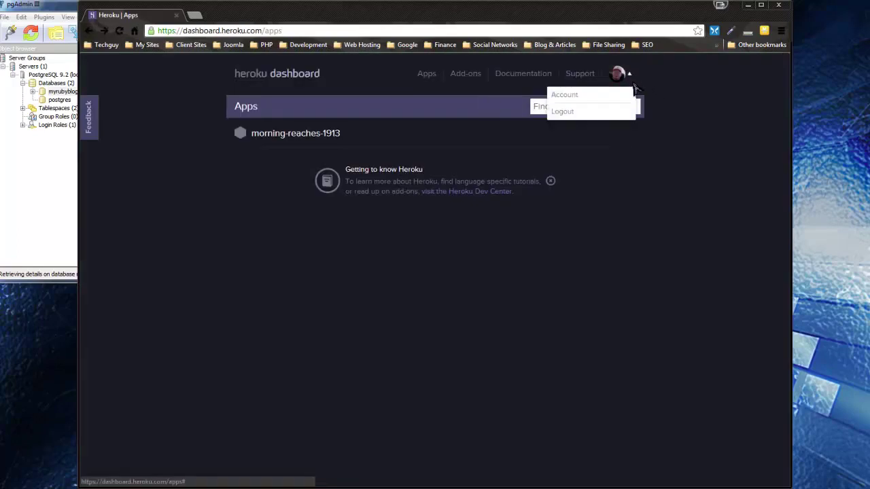
click(573, 95)
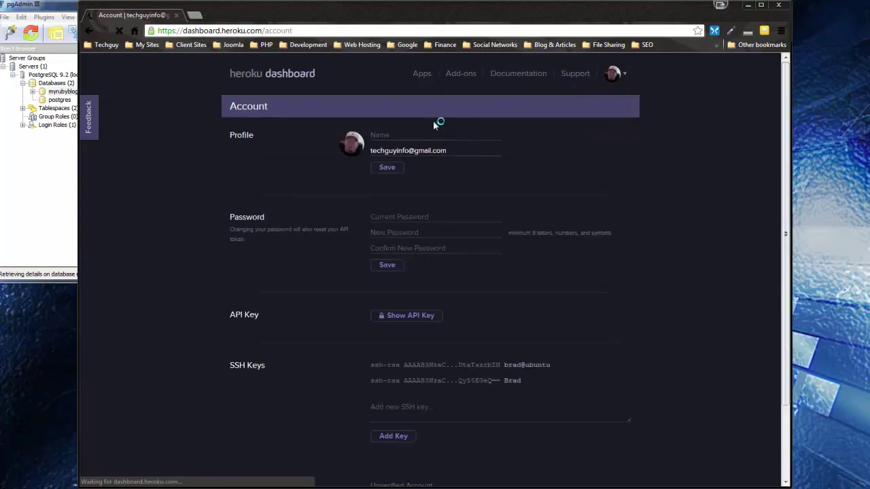